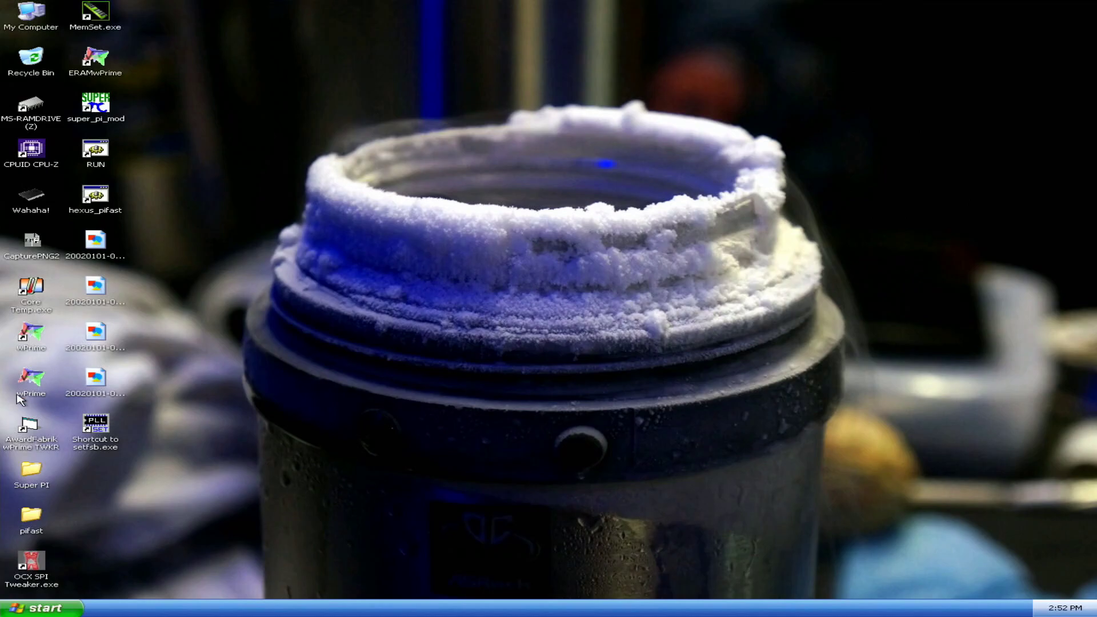
Step: Launch wPrime, save its thread count in the advanced settings, and move the window clear of the desktop's centre
{"action": "double_click", "coordinate": [38, 345]}
{"action": "left_click", "coordinate": [425, 341]}
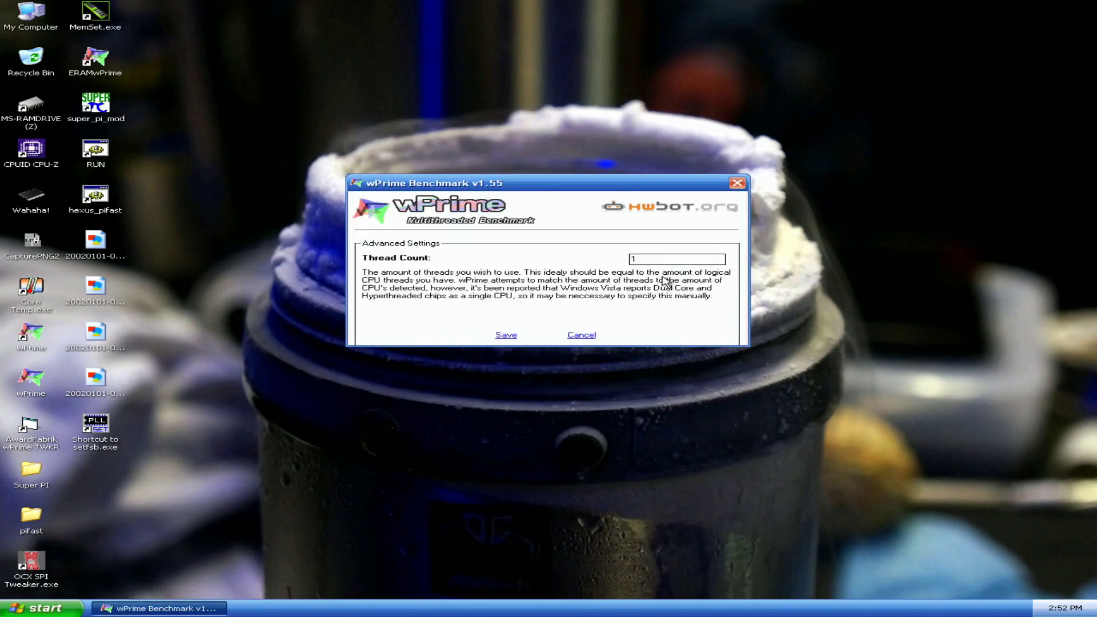
{"action": "left_click", "coordinate": [506, 336]}
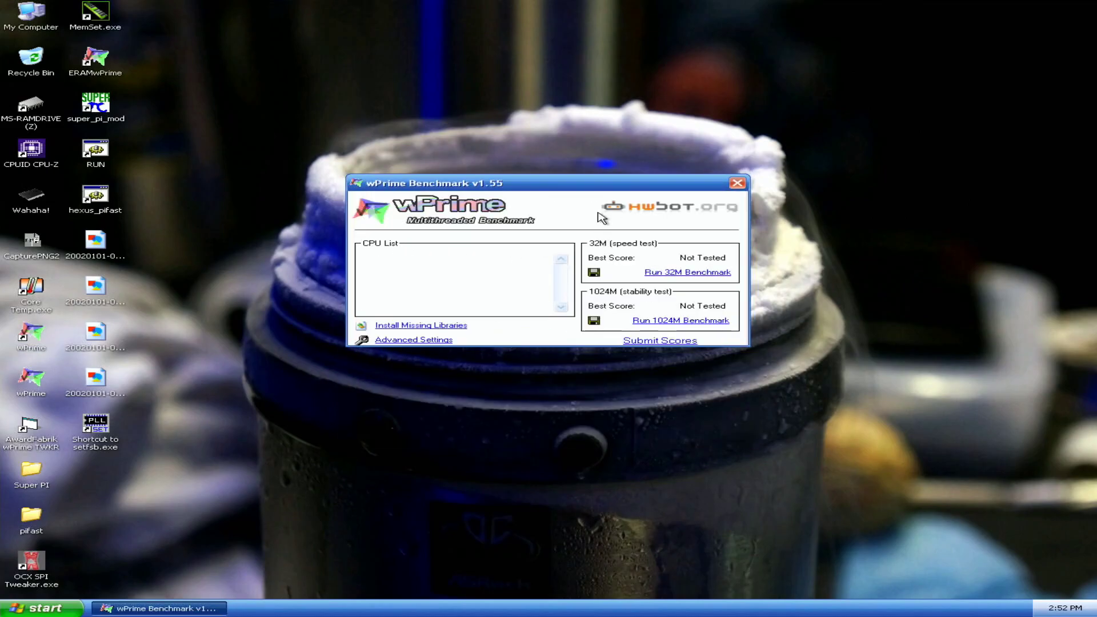
{"action": "left_click_drag", "start_coordinate": [893, 81], "coordinate": [909, 30]}
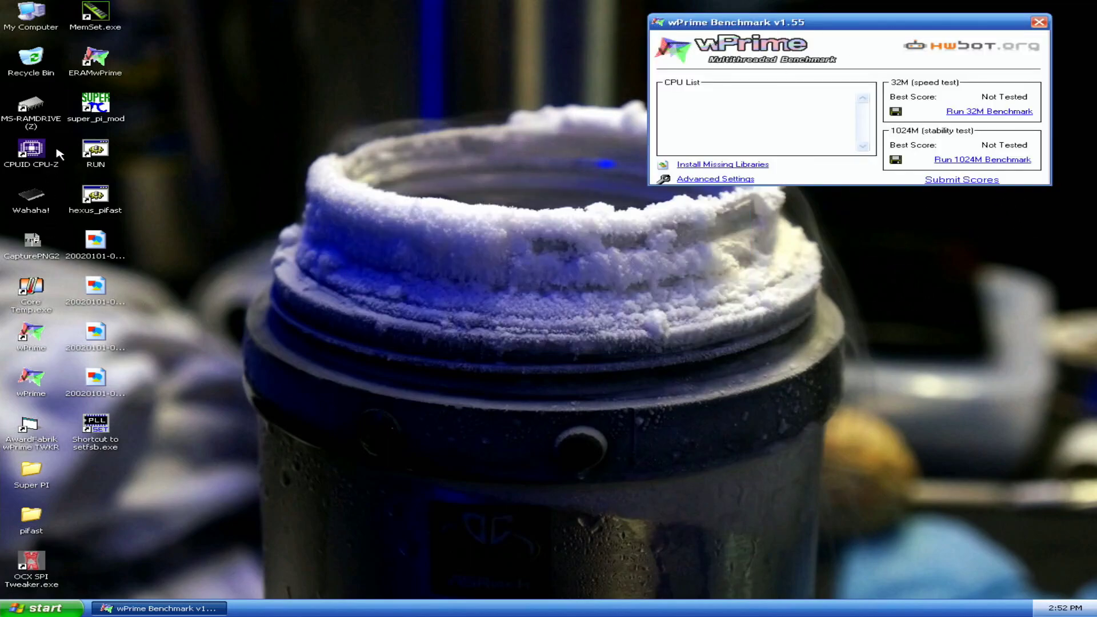
Step: Start the AwardFabrik wPrime TWKR tool, place it beside wPrime, and run the 32M benchmark
{"action": "double_click", "coordinate": [40, 449]}
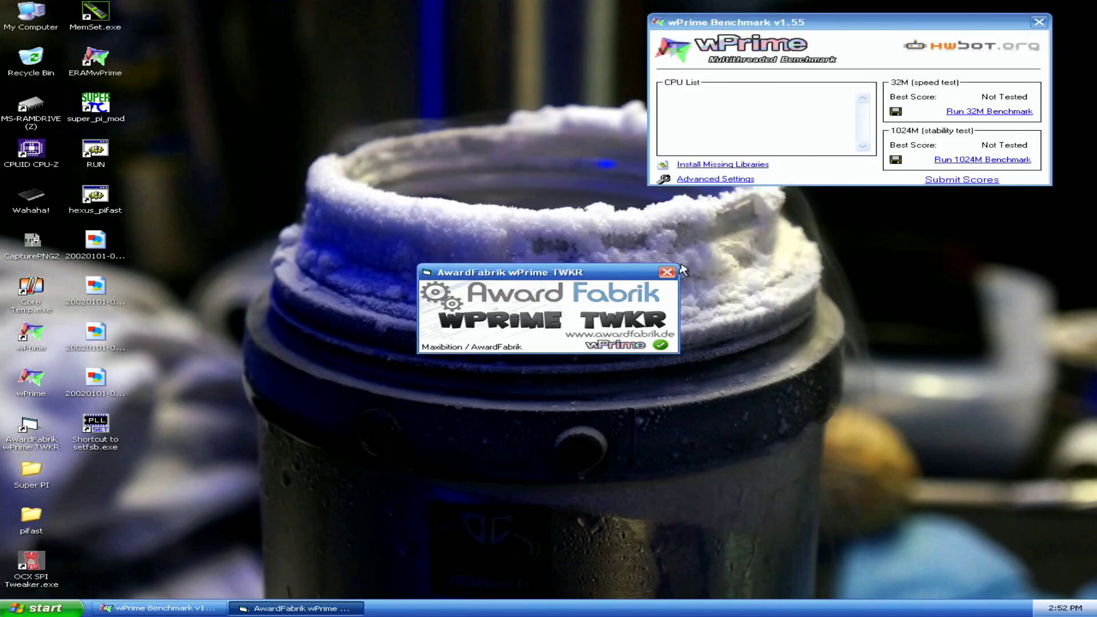
{"action": "left_click_drag", "start_coordinate": [262, 69], "coordinate": [358, 23]}
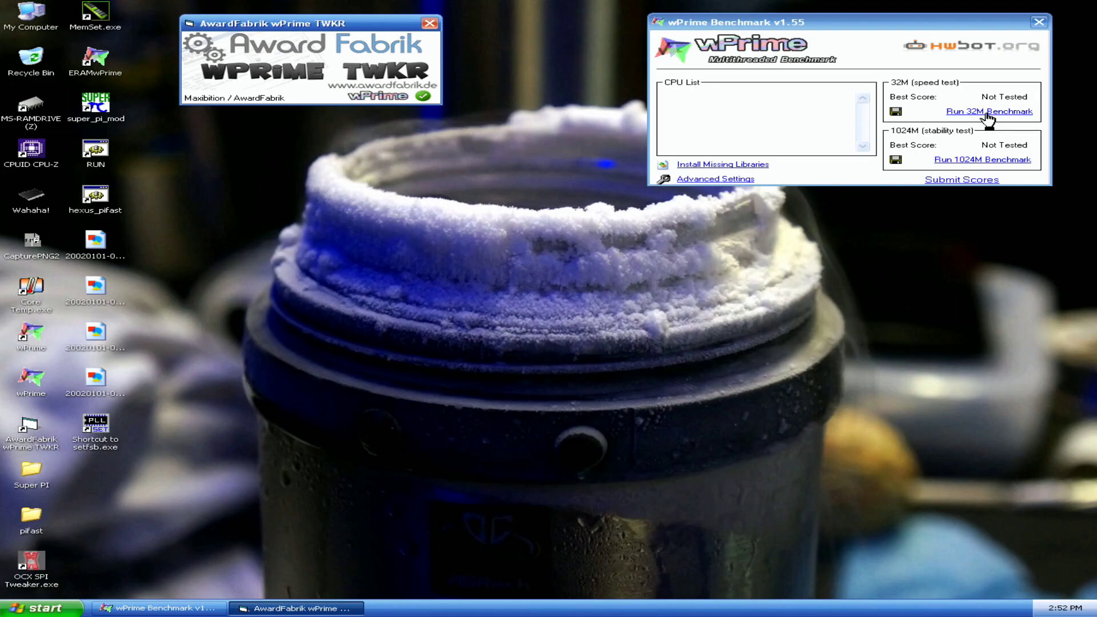
{"action": "left_click", "coordinate": [987, 114]}
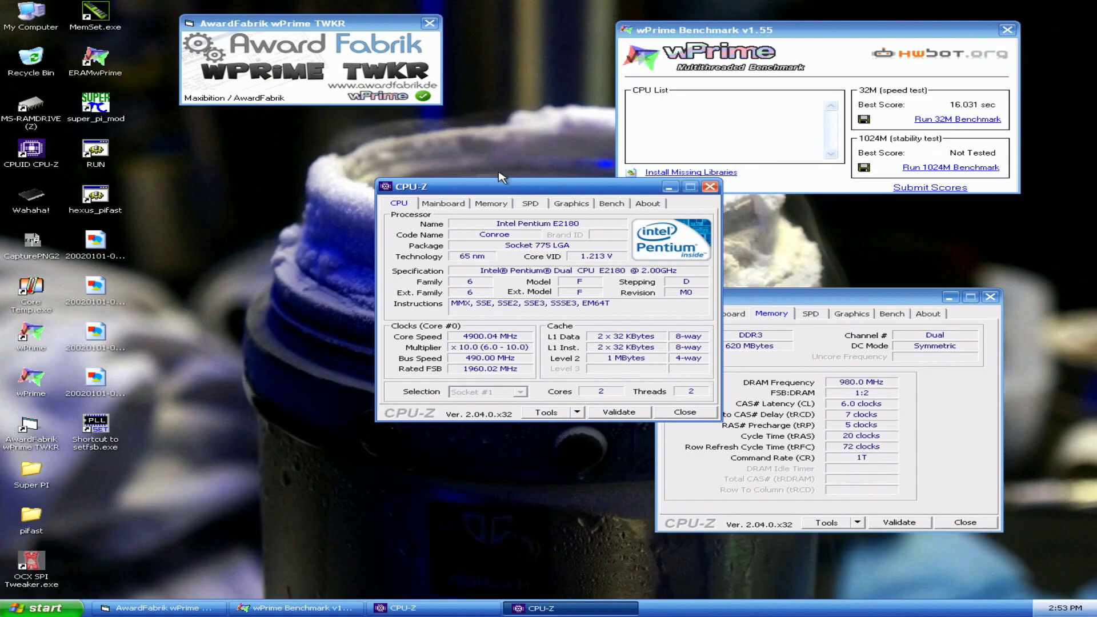
Step: Move the CPU-Z processor window clear of the wPrime 32M result and save a desktop capture with CapturePNG2
{"action": "left_click_drag", "start_coordinate": [531, 188], "coordinate": [303, 16]}
{"action": "left_click", "coordinate": [32, 241]}
Step: Open another CPU-Z window on the mainboard details, place it below the processor window, and capture the desktop
{"action": "double_click", "coordinate": [22, 149]}
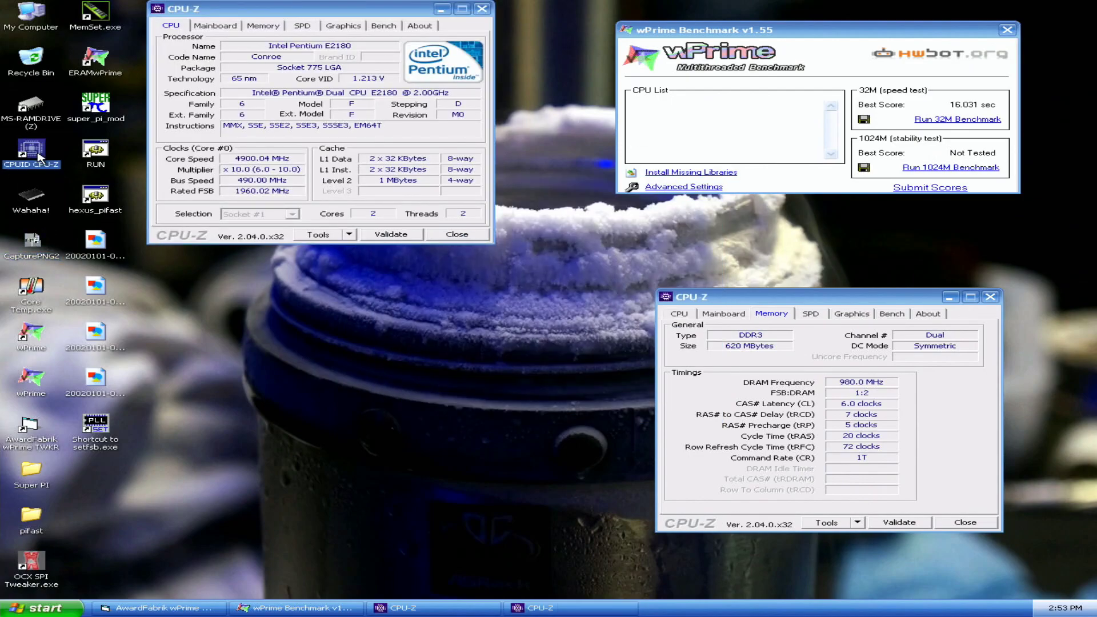
{"action": "left_click", "coordinate": [452, 203]}
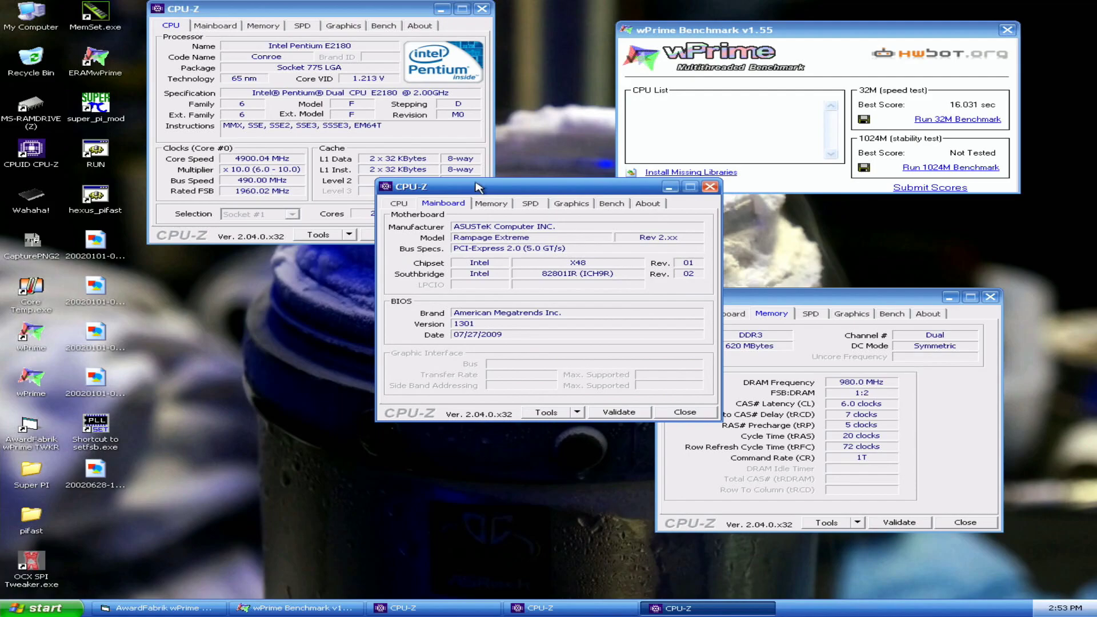
{"action": "left_click_drag", "start_coordinate": [452, 186], "coordinate": [216, 281]}
{"action": "left_click", "coordinate": [31, 245]}
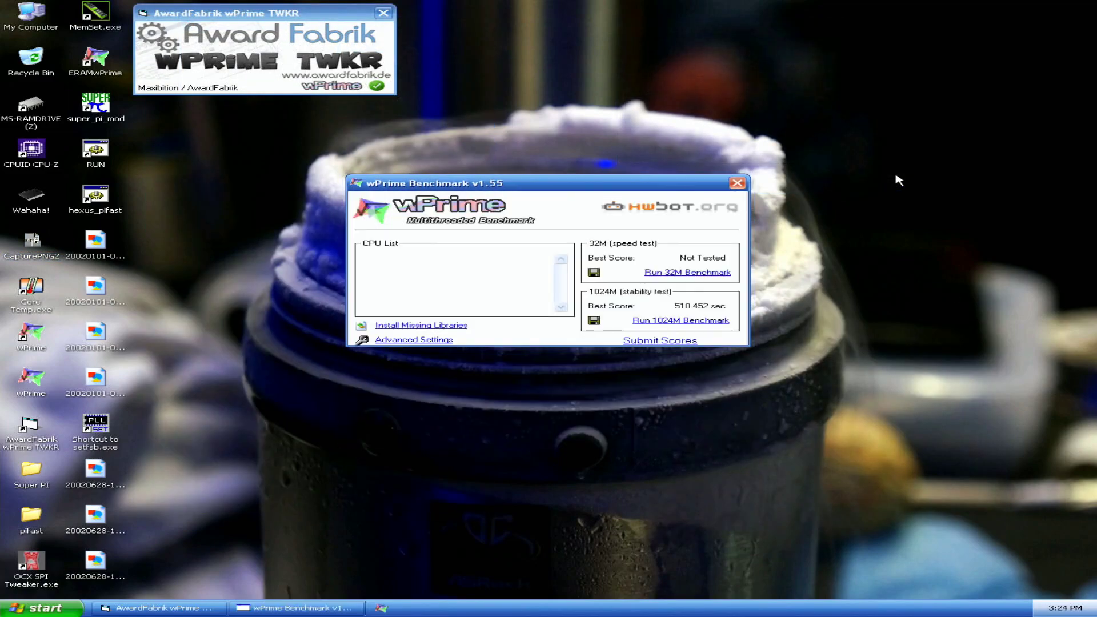
Step: Arrange CPU-Z memory and processor windows around the wPrime 1024M result and capture the desktop with CapturePNG2
{"action": "double_click", "coordinate": [30, 150]}
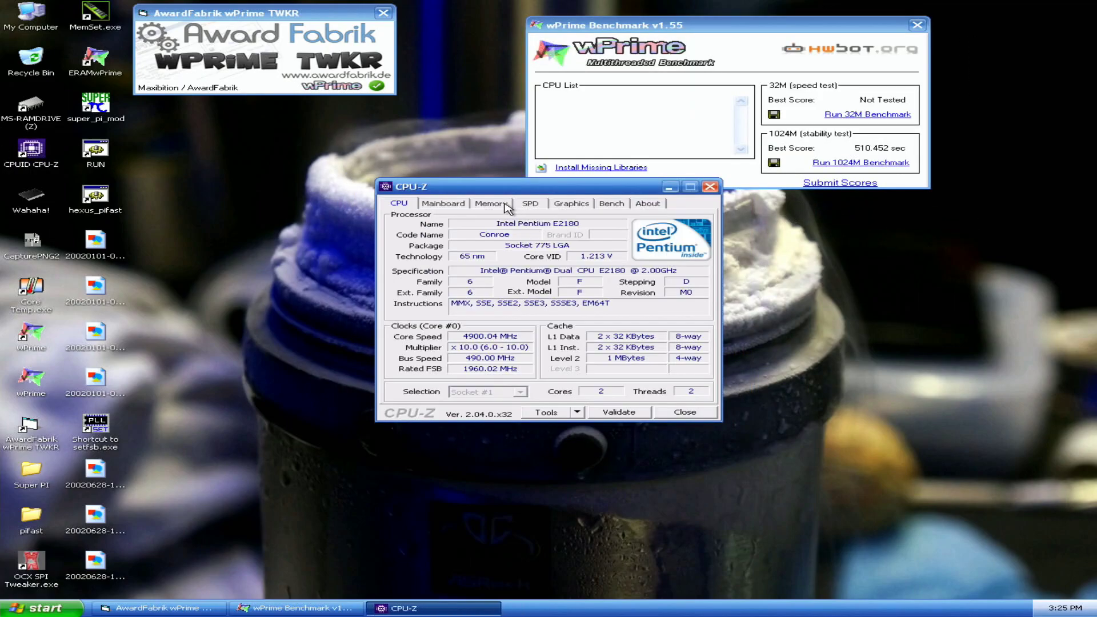
{"action": "double_click", "coordinate": [26, 168]}
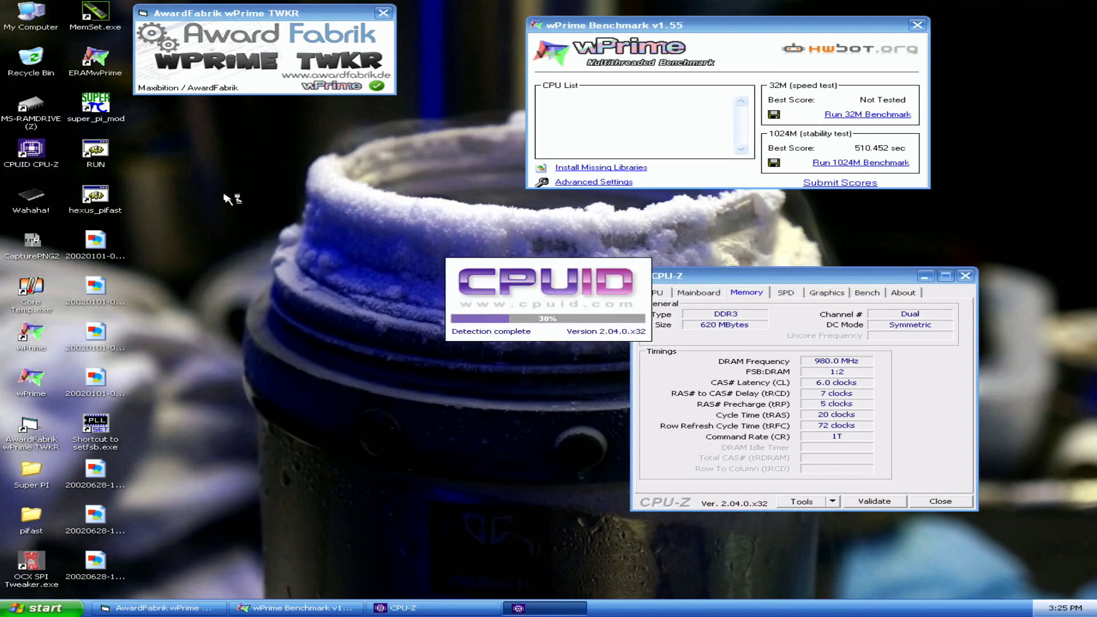
{"action": "left_click_drag", "start_coordinate": [497, 187], "coordinate": [232, 13]}
{"action": "left_click", "coordinate": [45, 256]}
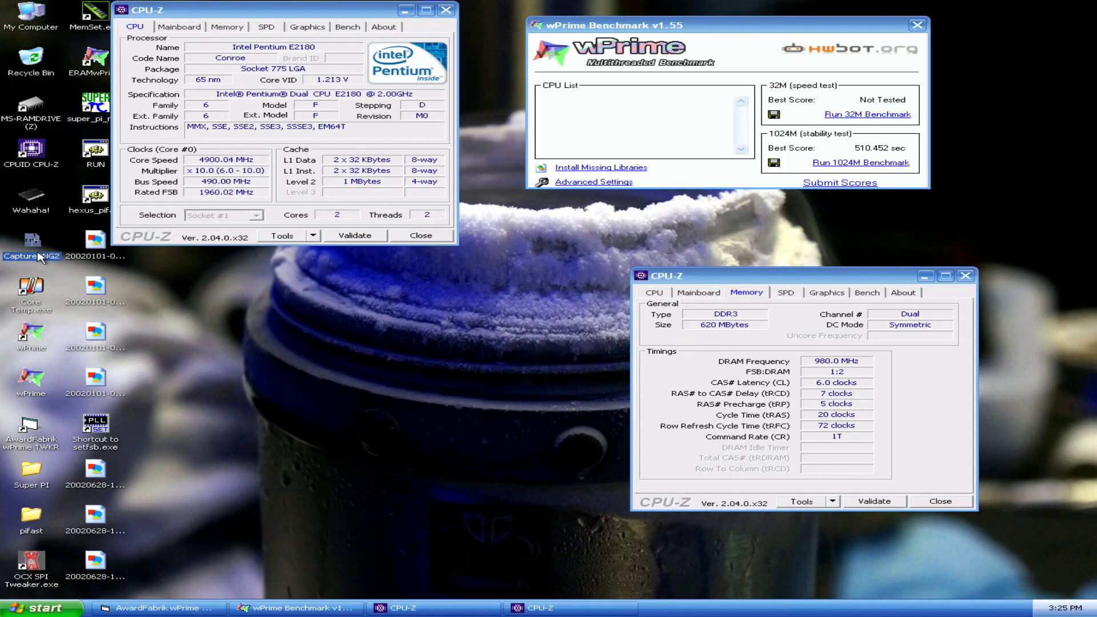
Step: Capture the wPrime 1024M result with an additional CPU-Z mainboard window, and close that window
{"action": "double_click", "coordinate": [24, 154]}
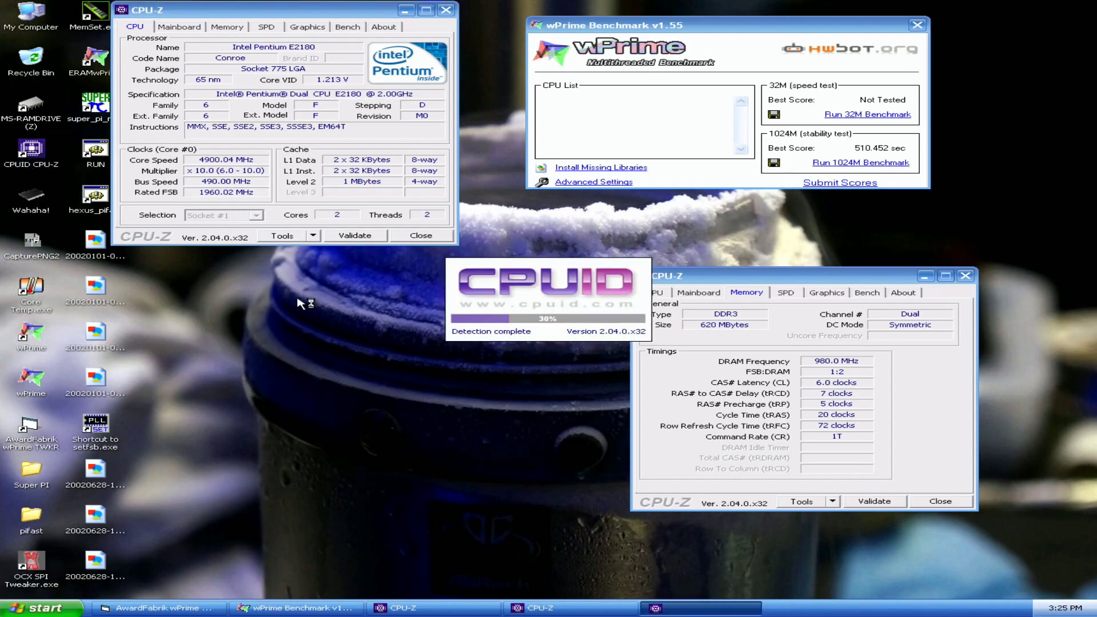
{"action": "left_click", "coordinate": [466, 204]}
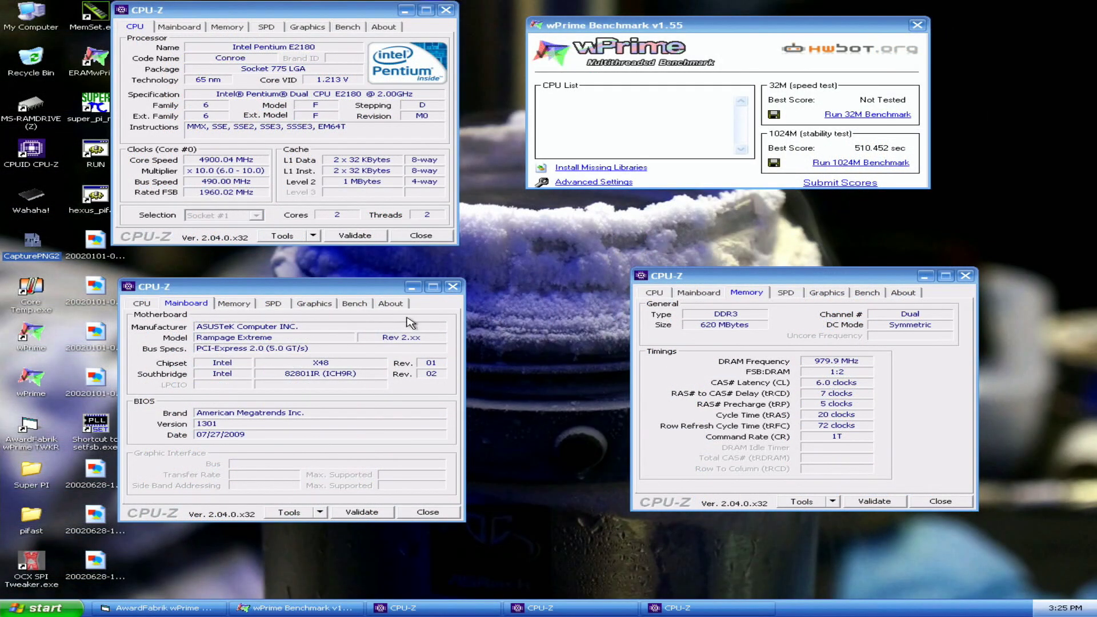
{"action": "left_click", "coordinate": [452, 286]}
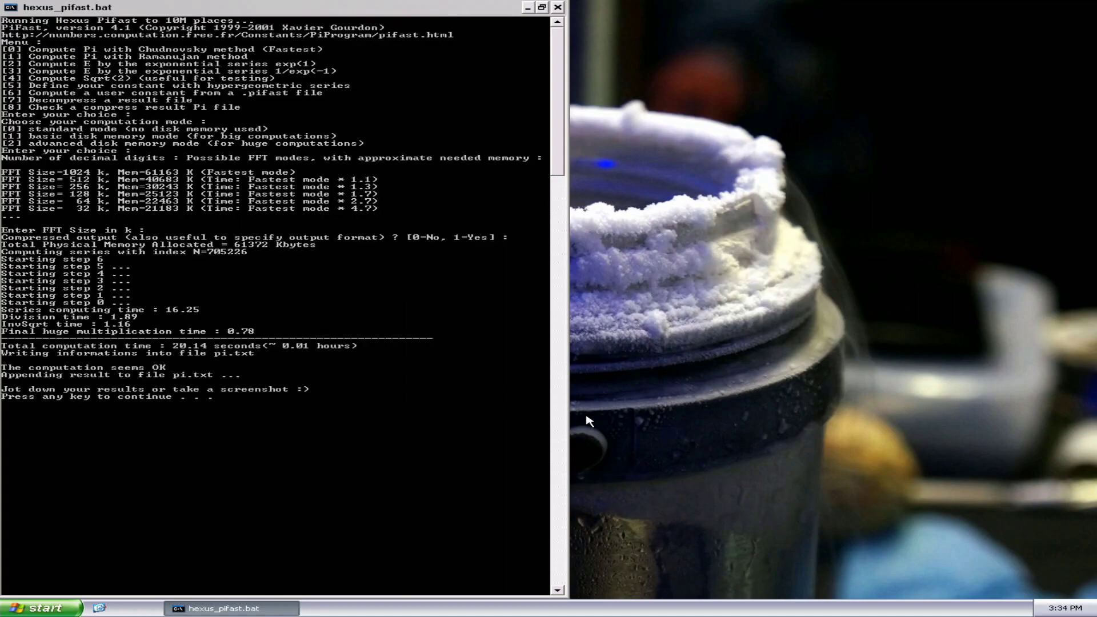
Step: Dismiss the finished PiFast run, raise the FSB to 494.8 MHz in SetFSB, and close the tool
{"action": "key", "text": "Return"}
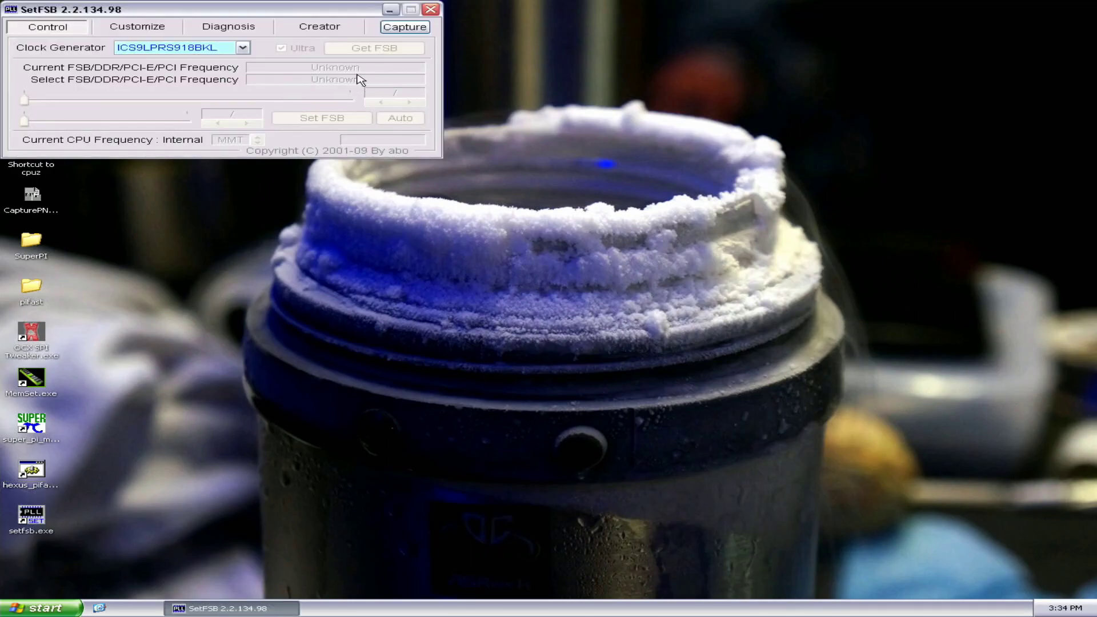
{"action": "left_click", "coordinate": [417, 102]}
{"action": "left_click", "coordinate": [420, 104]}
{"action": "left_click", "coordinate": [334, 120]}
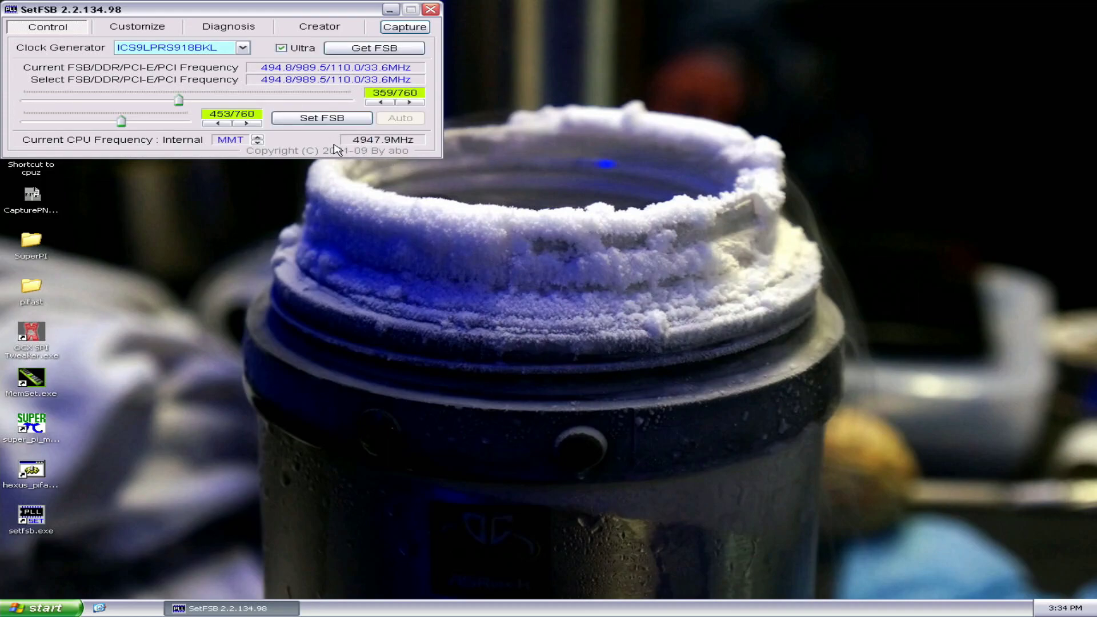
{"action": "left_click", "coordinate": [430, 10]}
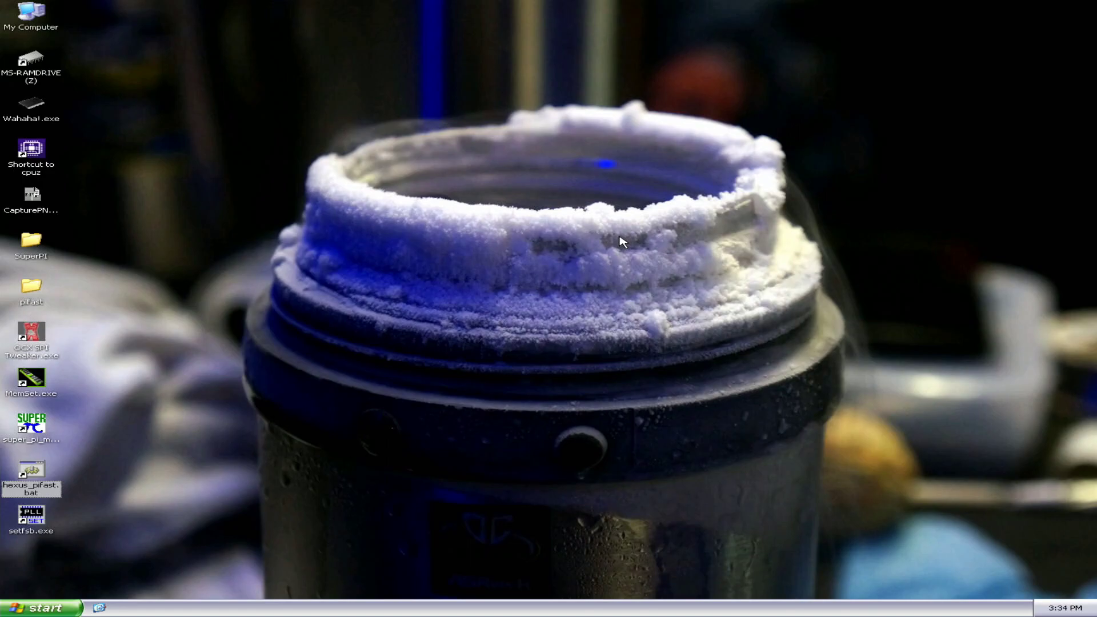
Step: Run hexus_pifast.bat again and arrange its result window beside a CPU-Z processor window
{"action": "key", "text": "Return"}
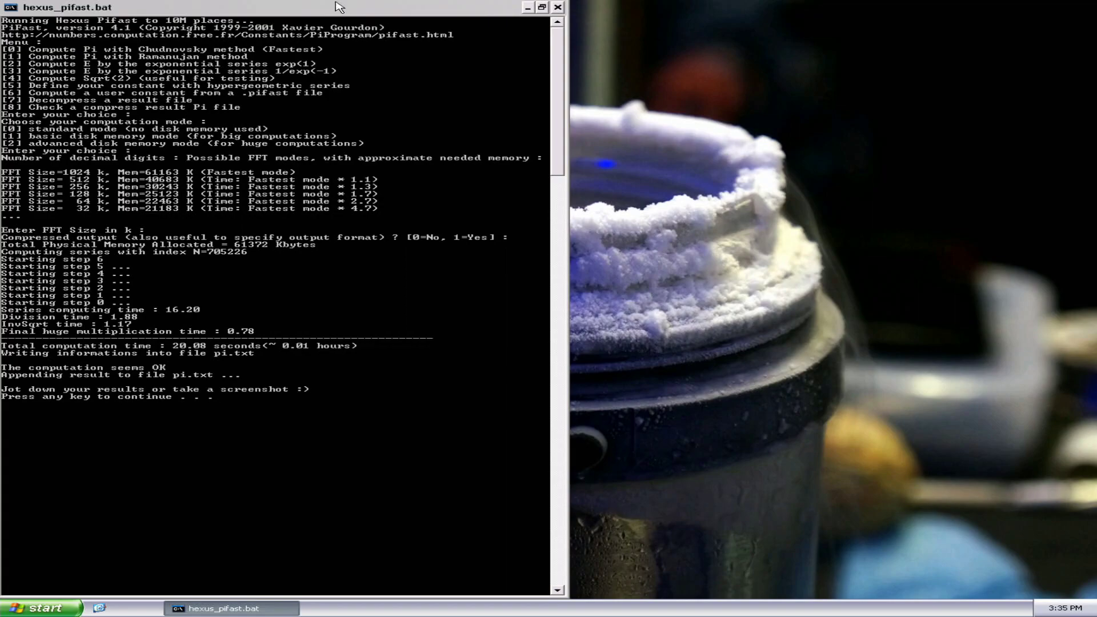
{"action": "left_click_drag", "start_coordinate": [336, 7], "coordinate": [858, 9]}
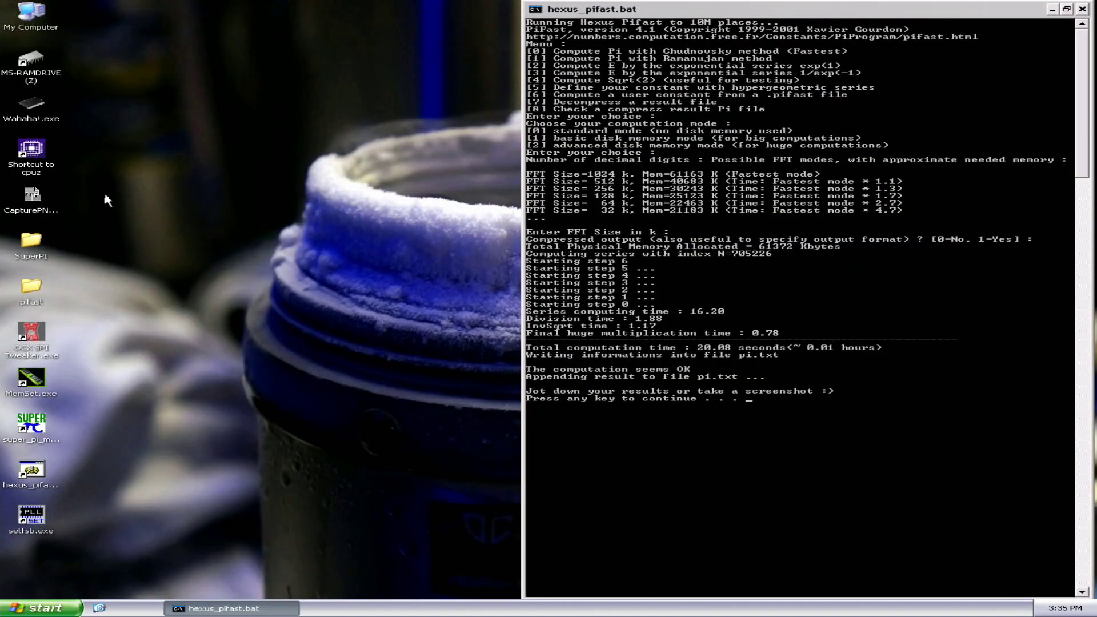
{"action": "double_click", "coordinate": [47, 169]}
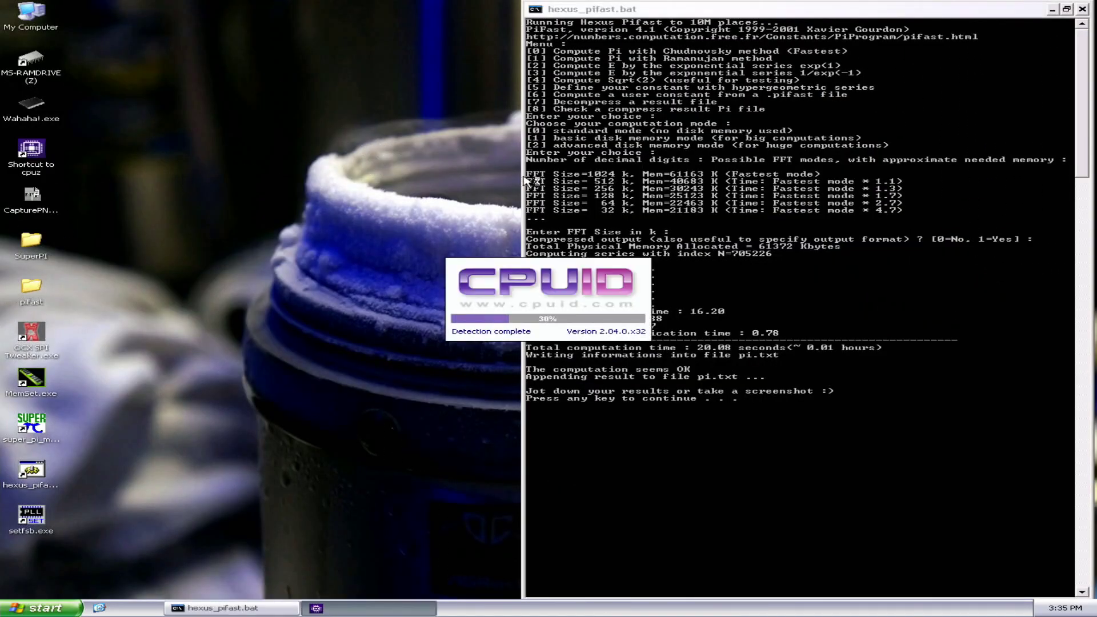
{"action": "left_click_drag", "start_coordinate": [526, 195], "coordinate": [273, 23]}
Step: Open a CPU-Z memory window, place it below the processor window, and capture the PiFast result with CapturePNG2
{"action": "double_click", "coordinate": [41, 163]}
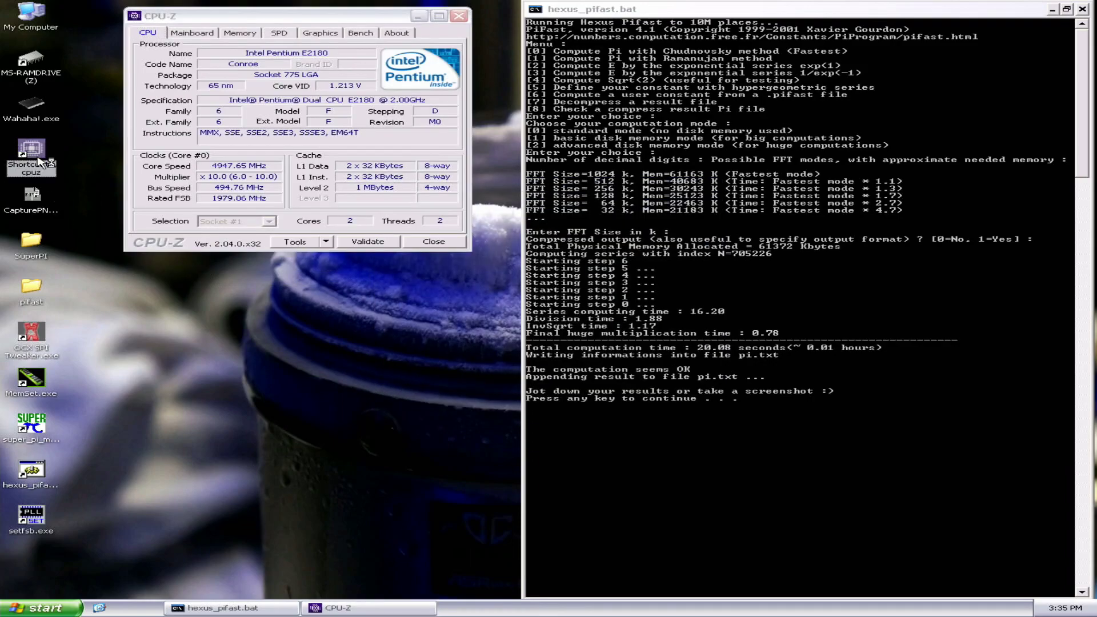
{"action": "left_click", "coordinate": [491, 203]}
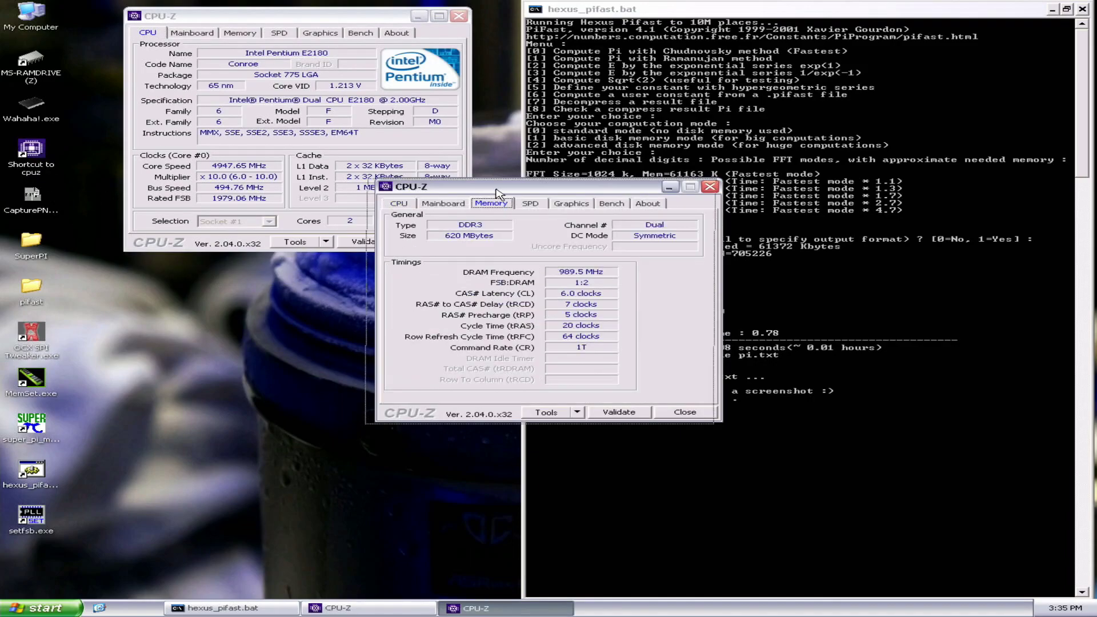
{"action": "left_click_drag", "start_coordinate": [421, 228], "coordinate": [122, 341]}
{"action": "left_click", "coordinate": [33, 201]}
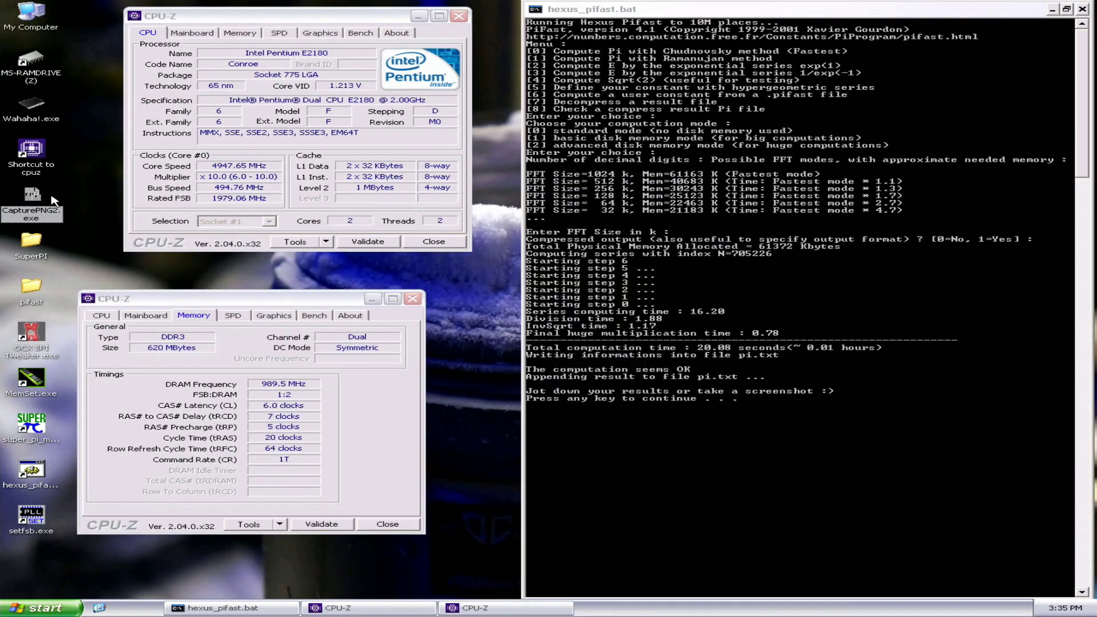
{"action": "double_click", "coordinate": [30, 208]}
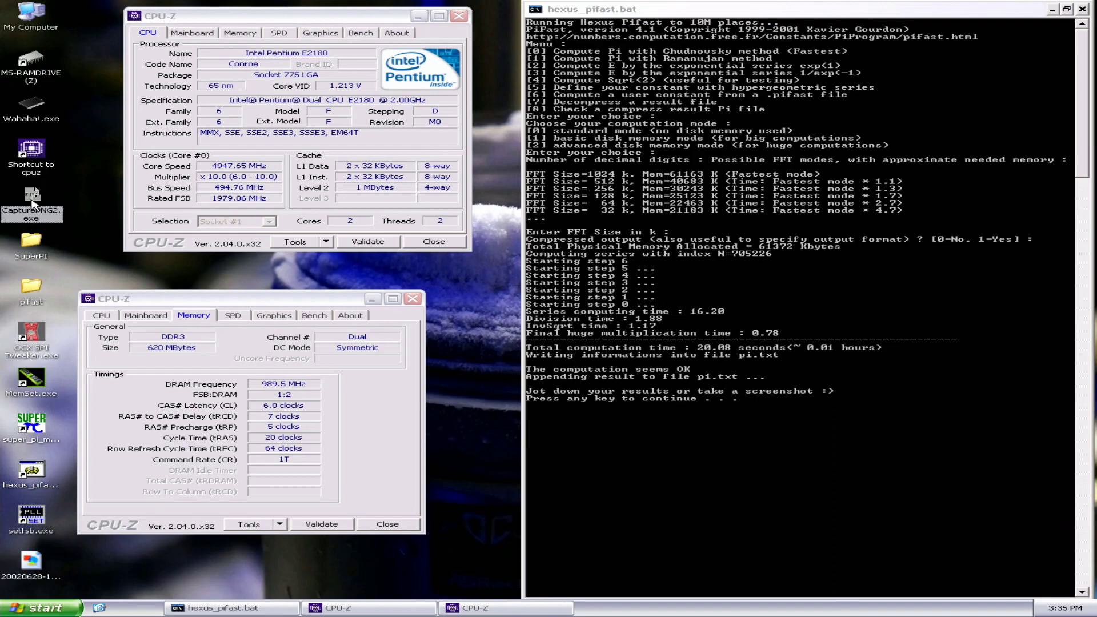
Step: Add a CPU-Z mainboard window over the empty lower part of the PiFast console and capture the desktop
{"action": "double_click", "coordinate": [44, 165]}
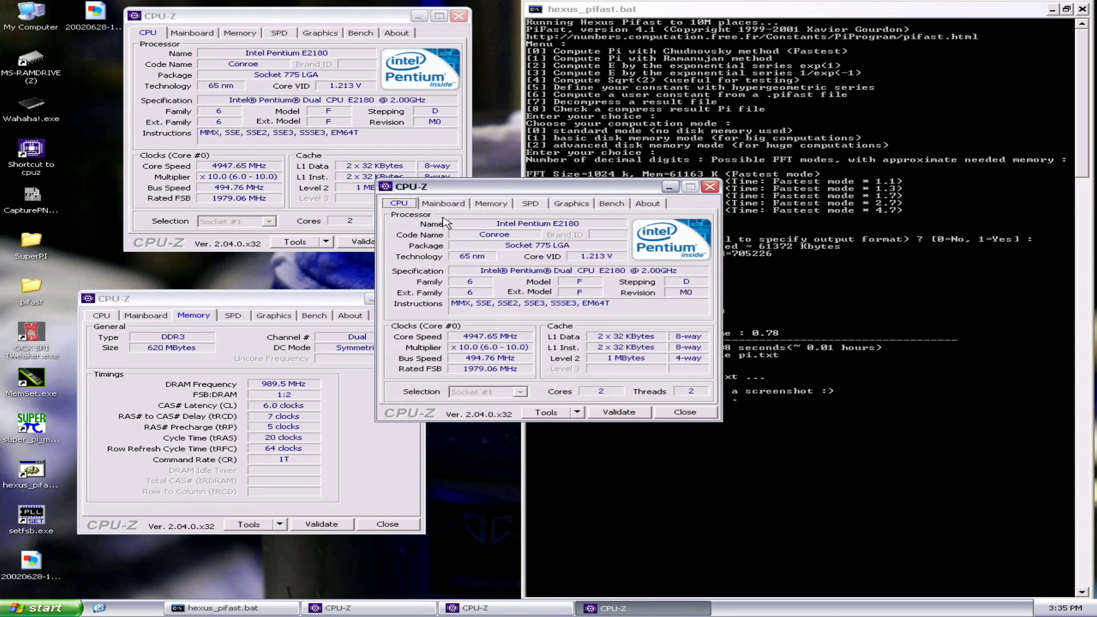
{"action": "left_click", "coordinate": [443, 203]}
{"action": "left_click_drag", "start_coordinate": [465, 189], "coordinate": [576, 428]}
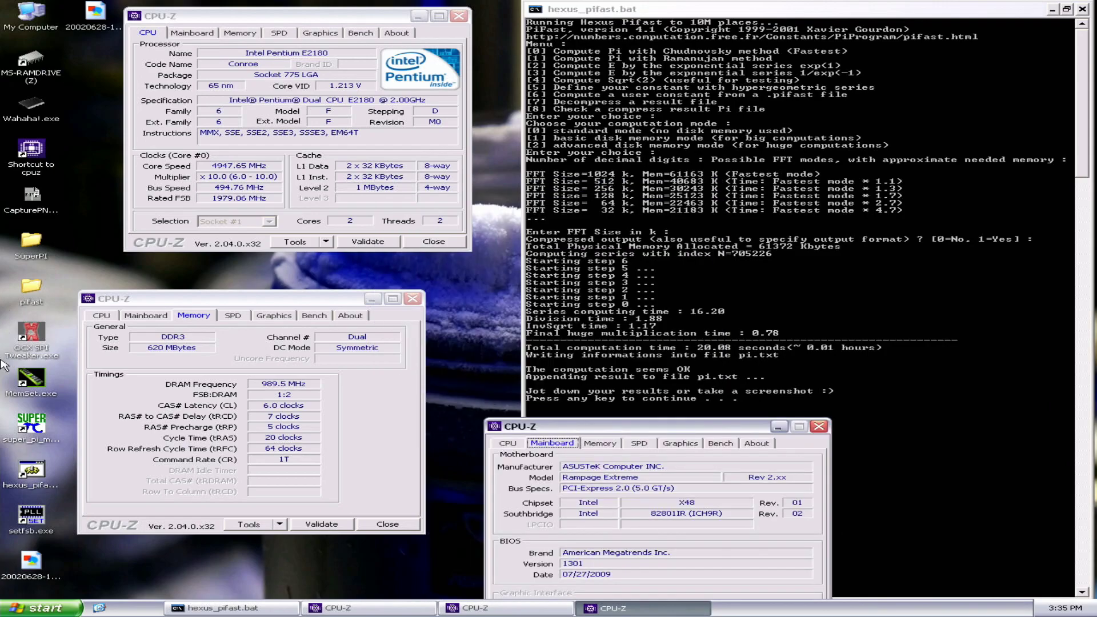
{"action": "double_click", "coordinate": [33, 203]}
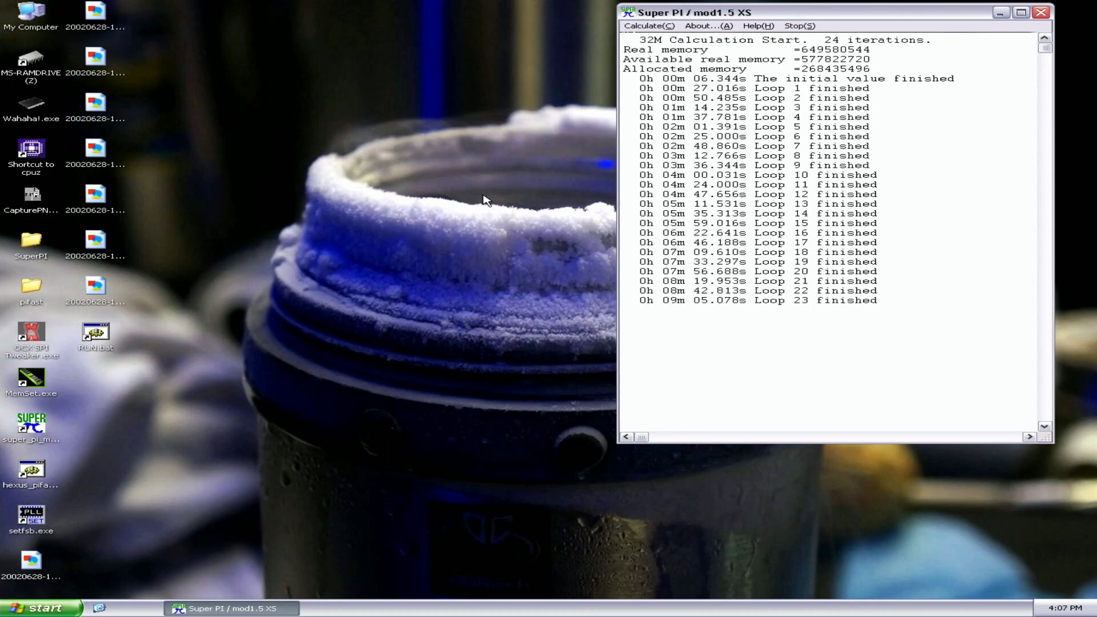
Step: Move the Super PI finish dialog beside the 32M loop times and place a CPU-Z processor window next to the result
{"action": "left_click_drag", "start_coordinate": [552, 293], "coordinate": [954, 188]}
{"action": "double_click", "coordinate": [20, 171]}
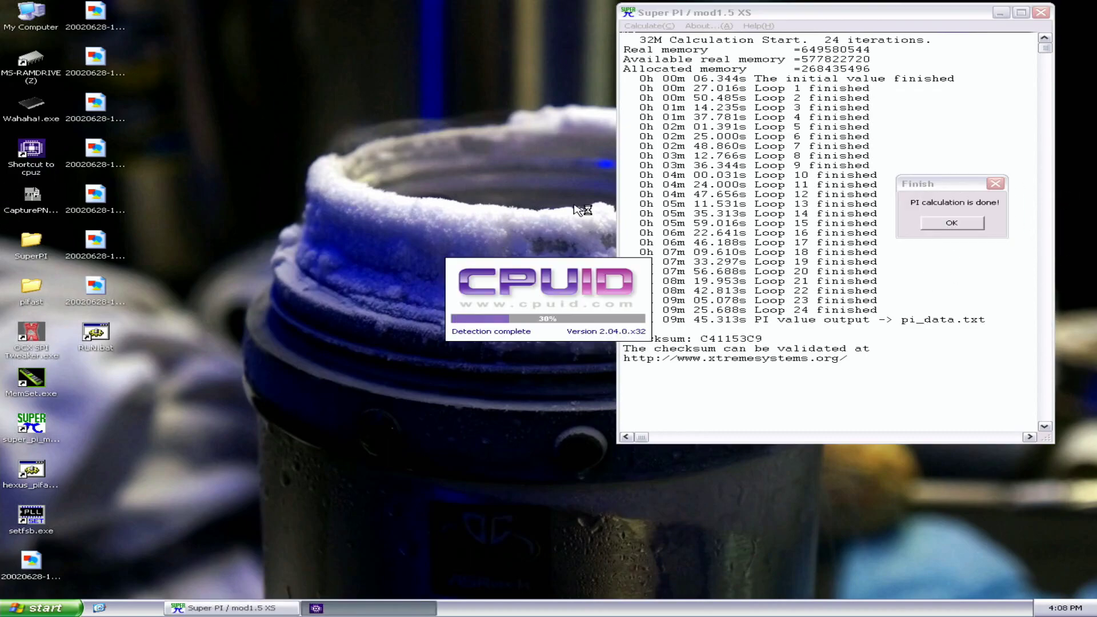
{"action": "left_click_drag", "start_coordinate": [547, 207], "coordinate": [276, 41]}
Step: Open a CPU-Z memory window, place it below the processor window, and capture the Super PI 32M result
{"action": "double_click", "coordinate": [31, 153]}
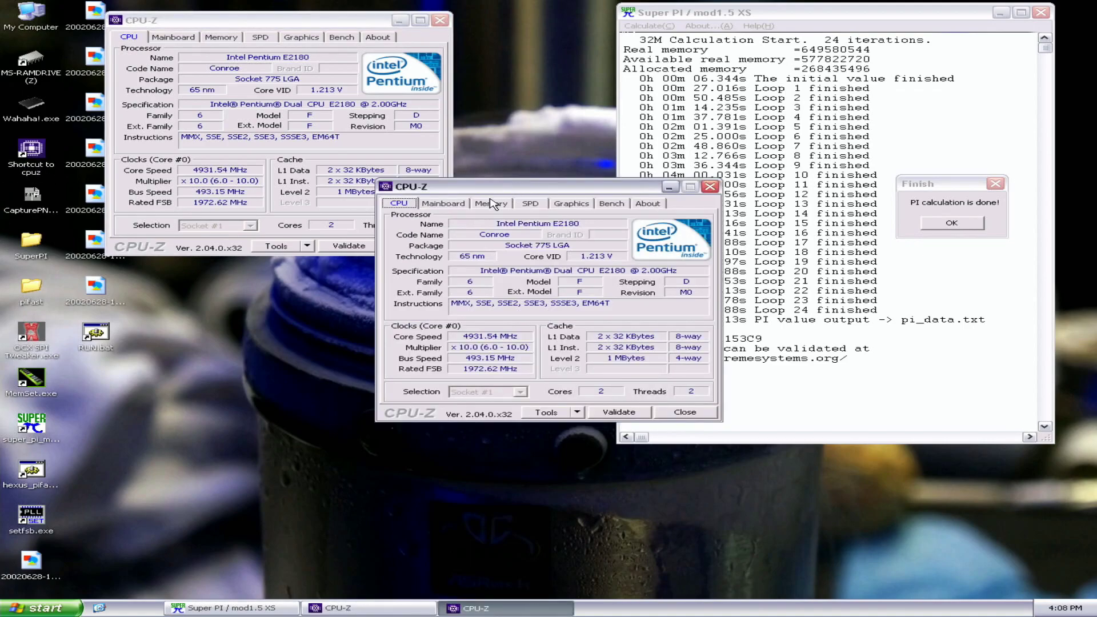
{"action": "left_click", "coordinate": [491, 203]}
{"action": "left_click_drag", "start_coordinate": [511, 191], "coordinate": [269, 289]}
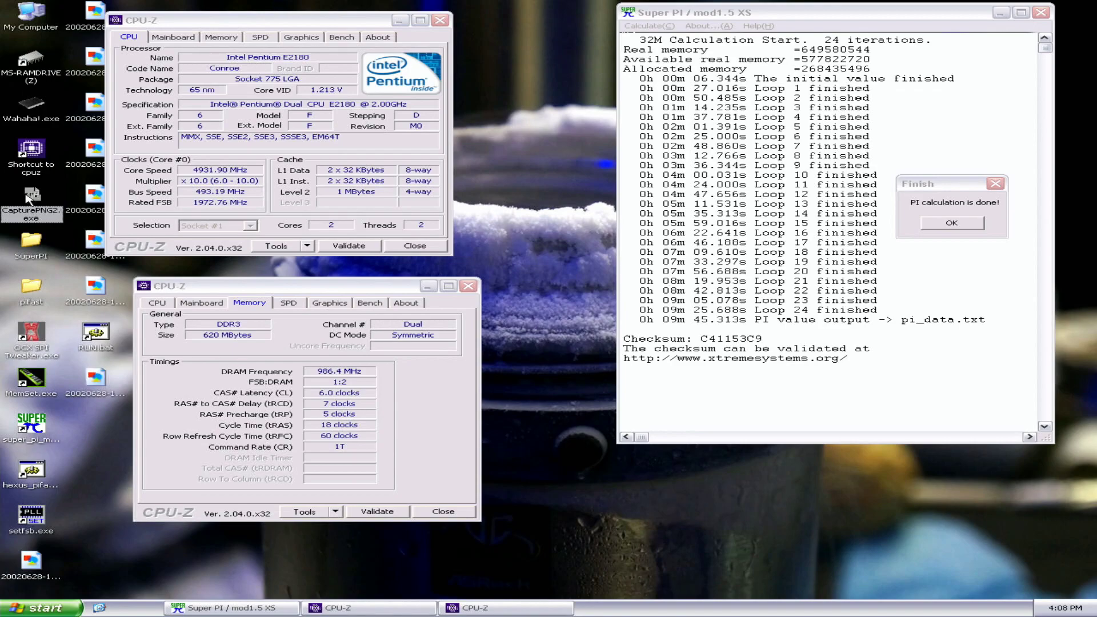
Step: Open another CPU-Z window alongside the Super PI 32M result
{"action": "double_click", "coordinate": [29, 161]}
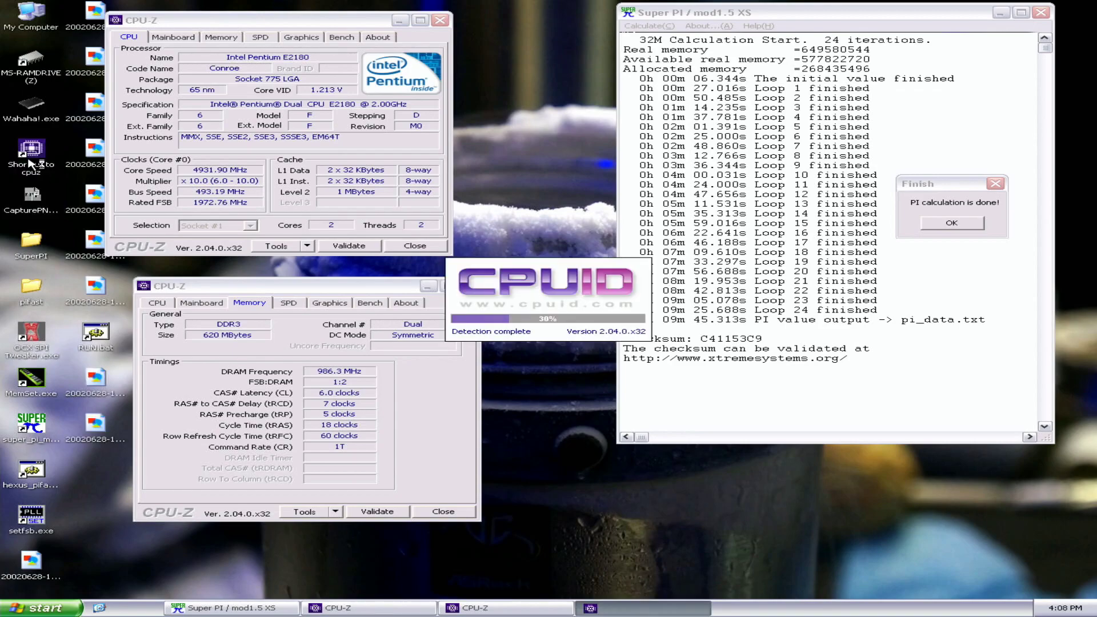